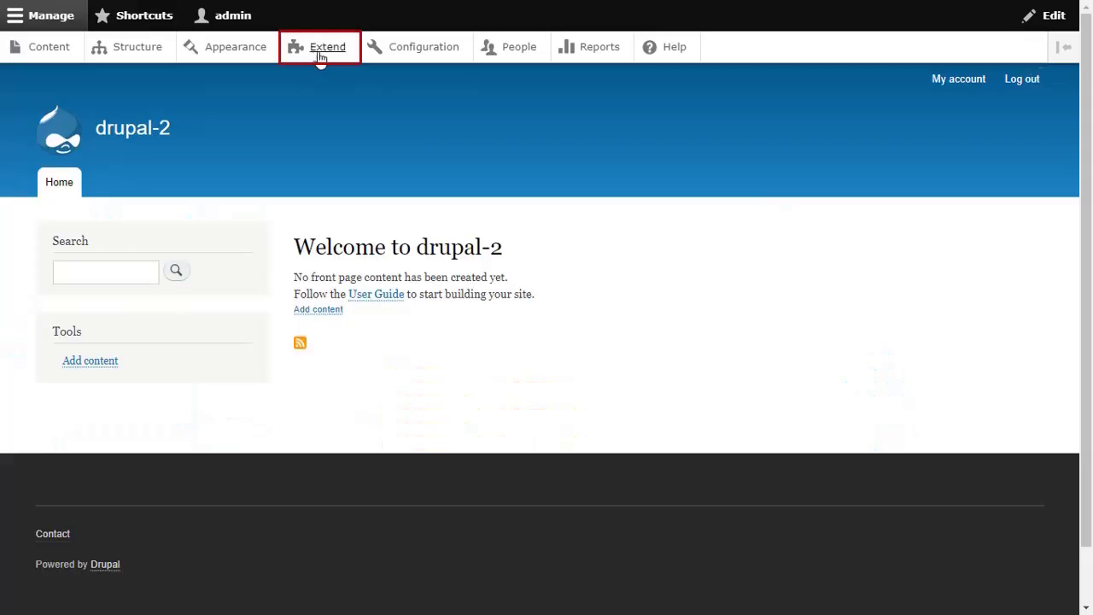
Step: Open the Extend page that lists the site's available modules
click(320, 51)
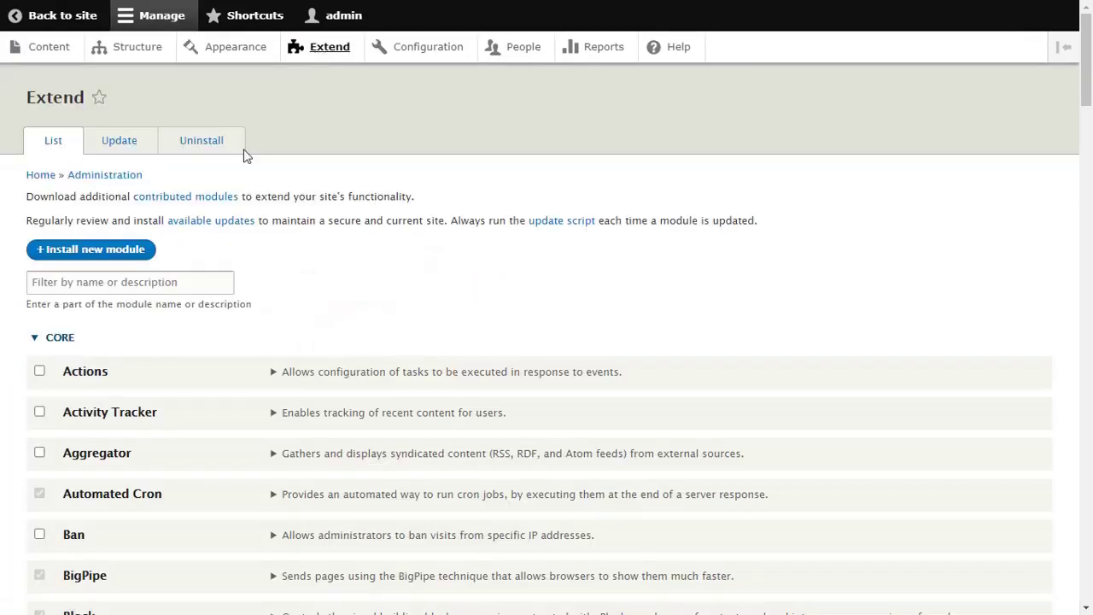
Step: Download the miniorange_2fa 8.x zip from its drupal.org project page
click(122, 250)
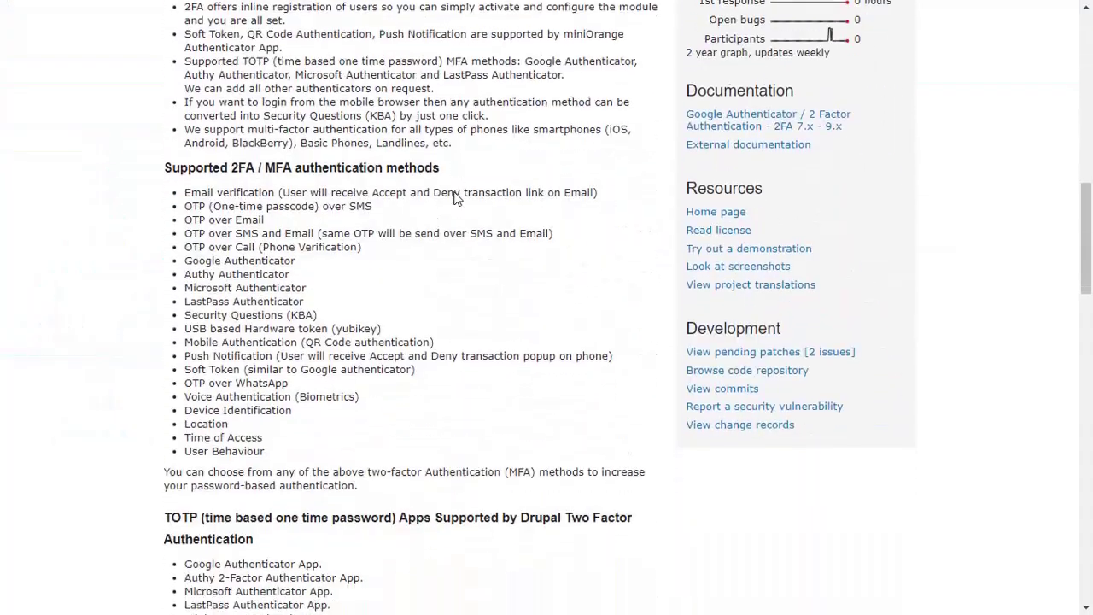
scroll(453, 196, down, 10)
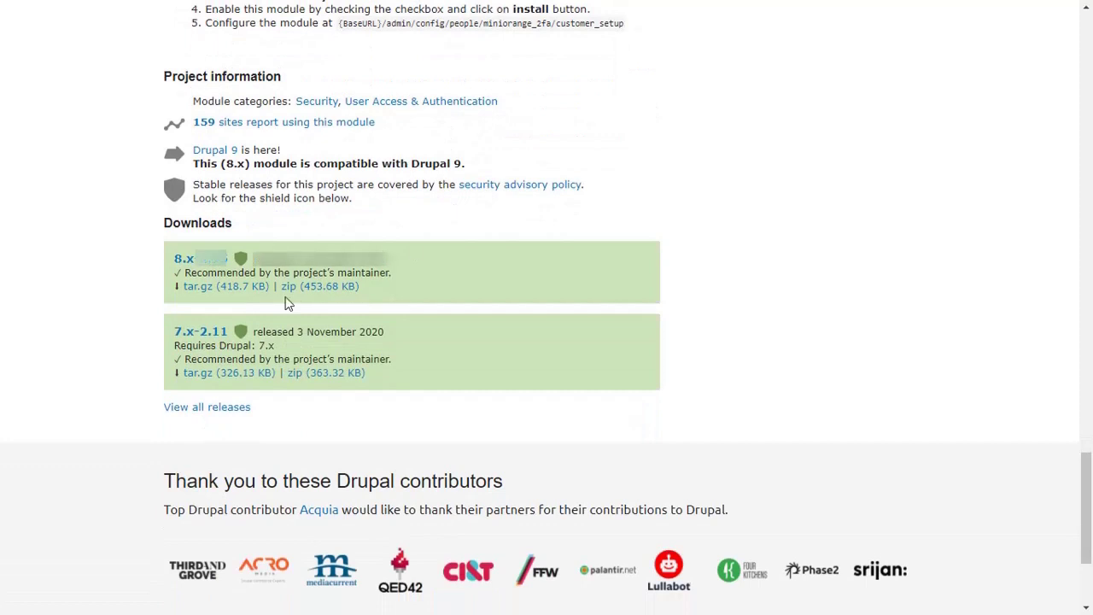
click(290, 291)
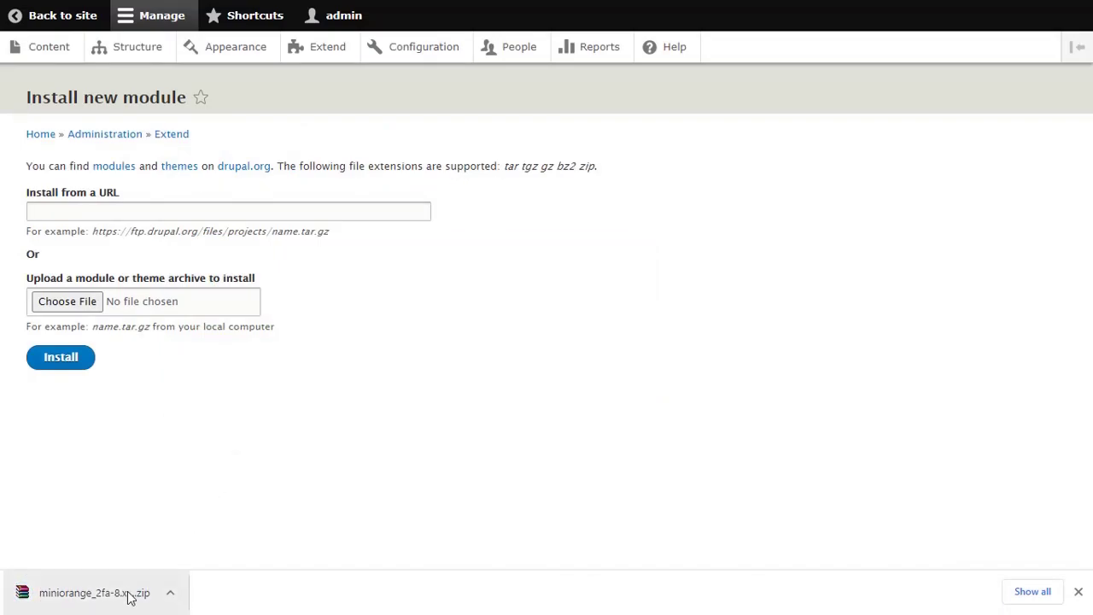
Step: Upload the downloaded miniOrange zip through Install new module and install it
drag(126, 597, 177, 309)
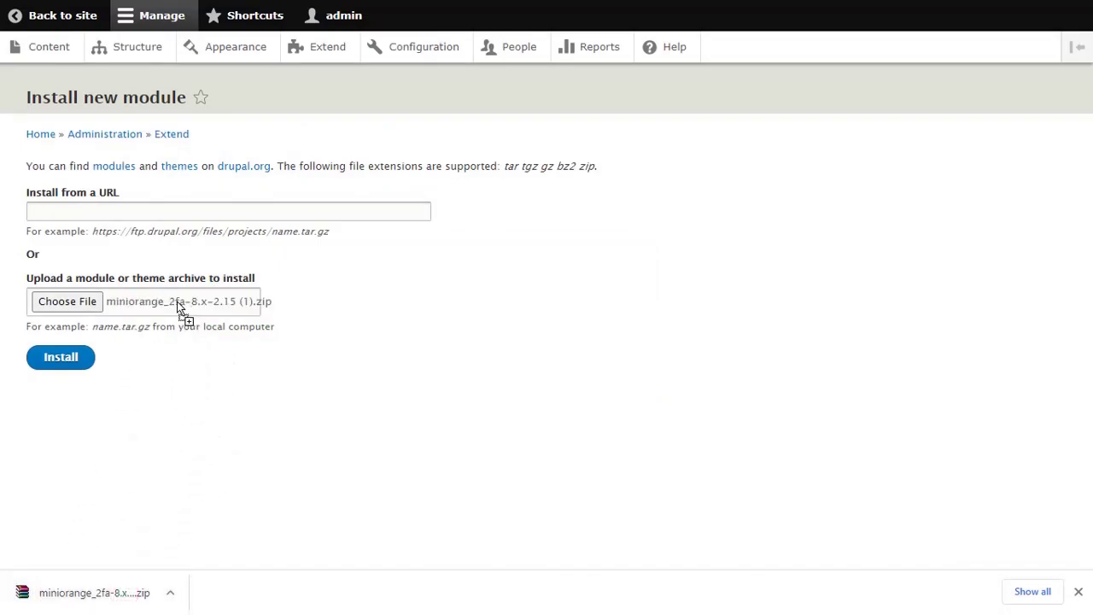
click(79, 362)
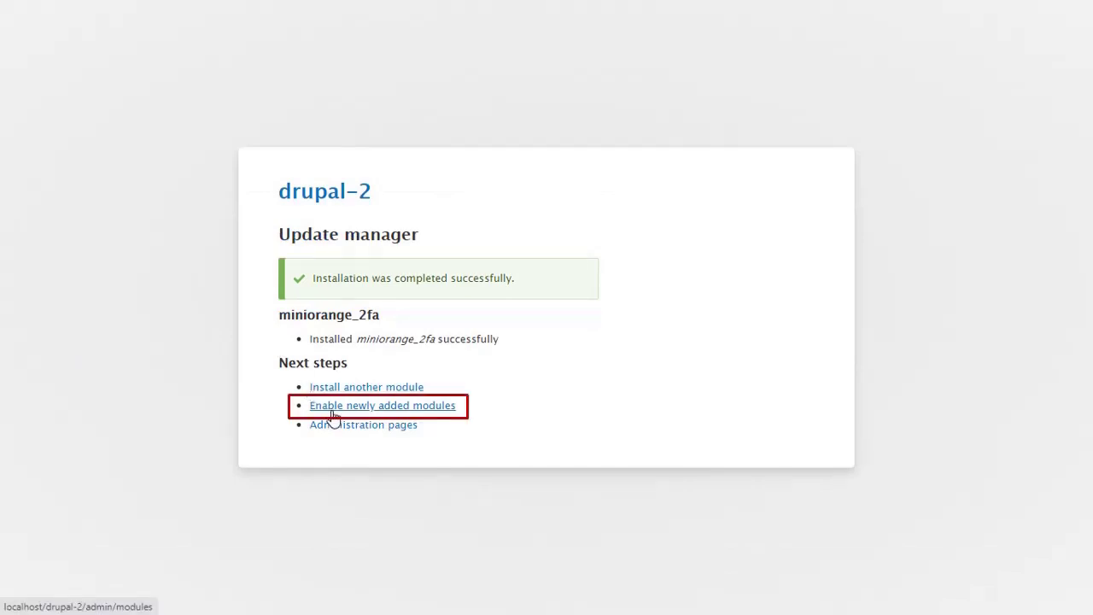
click(333, 415)
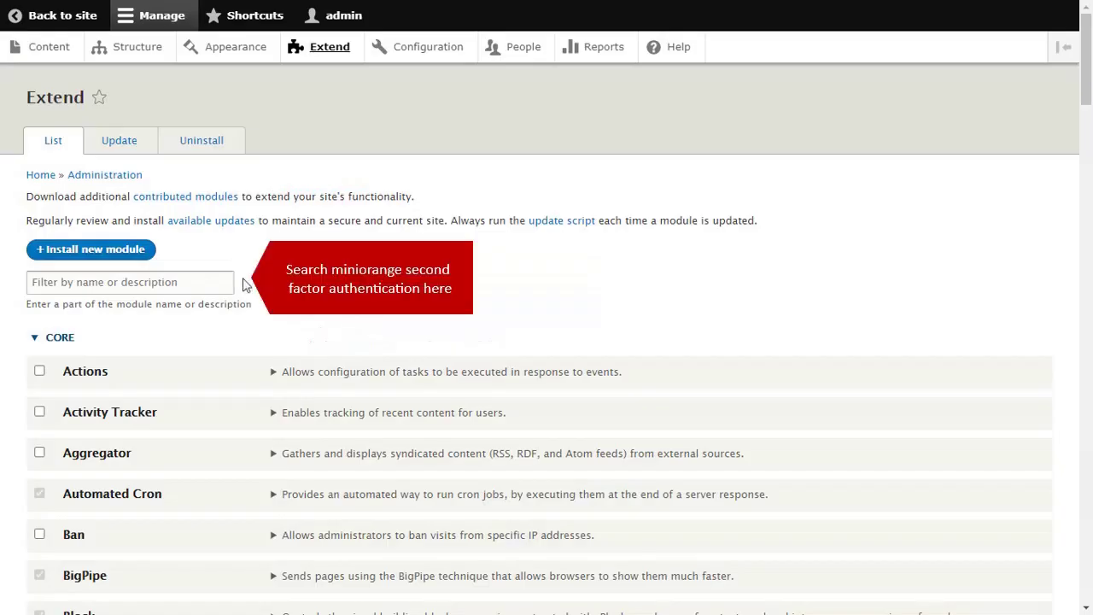
Step: Filter Extend for 'miniorange second factor authentication', tick the module and install it
click(166, 281)
text(m)
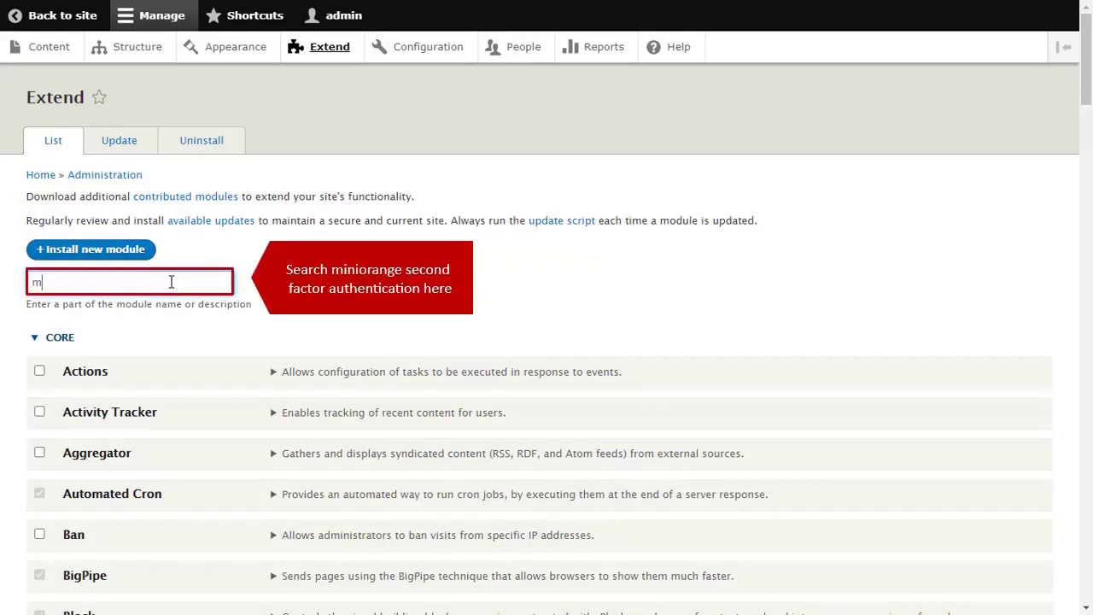
text(iniorange second factor authenticati)
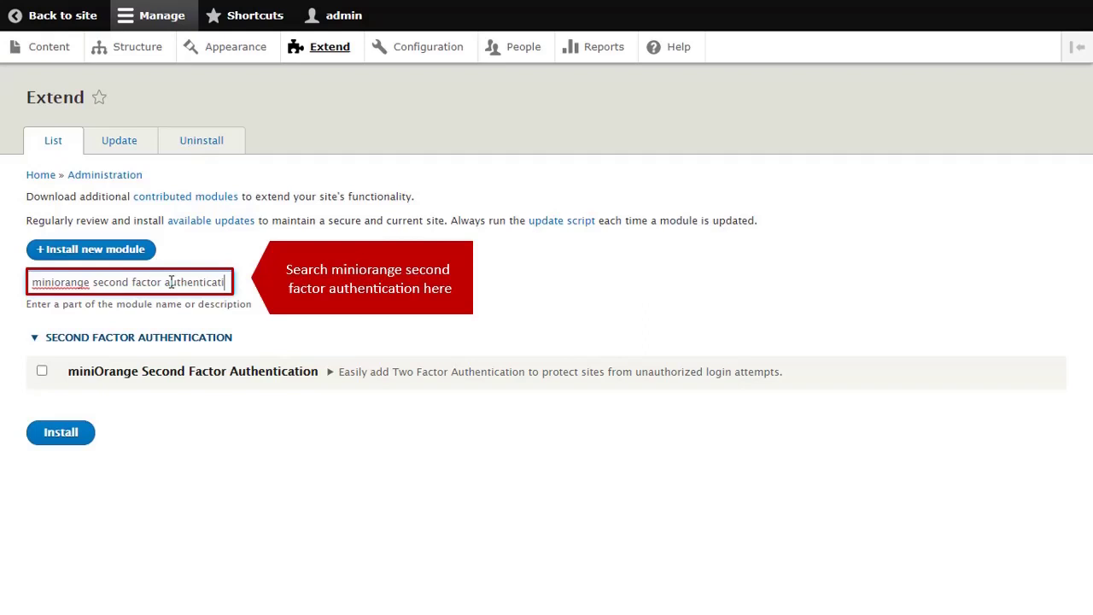
text(on)
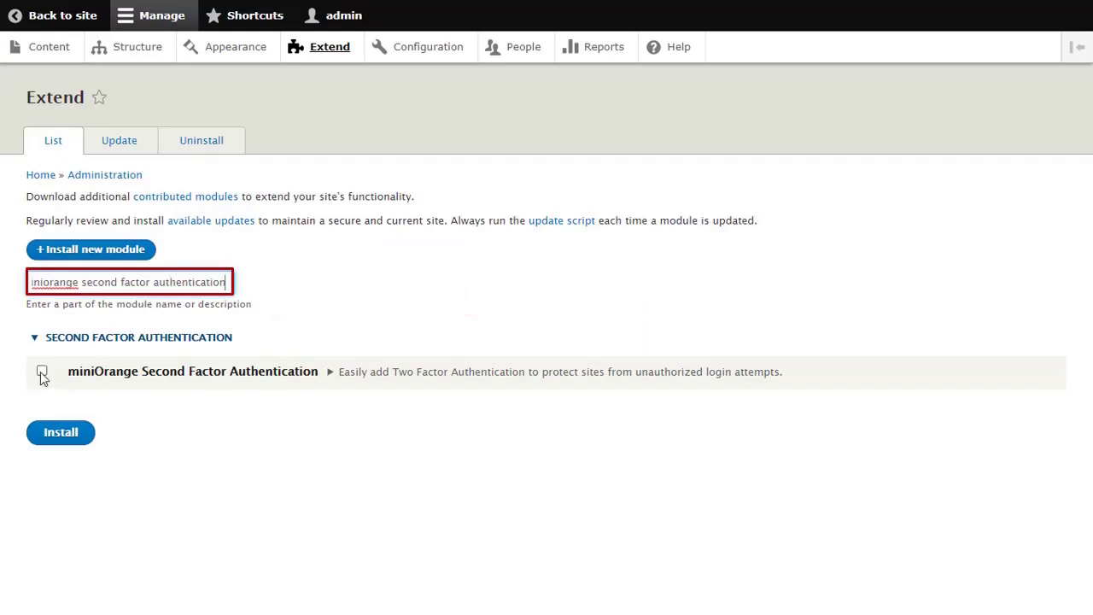
click(41, 372)
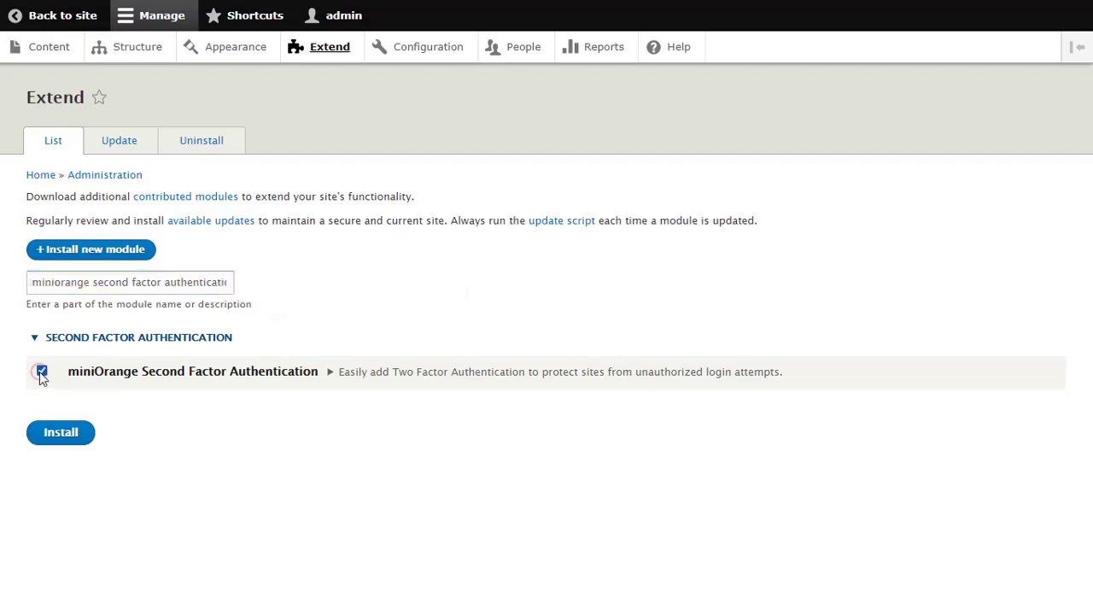
click(58, 435)
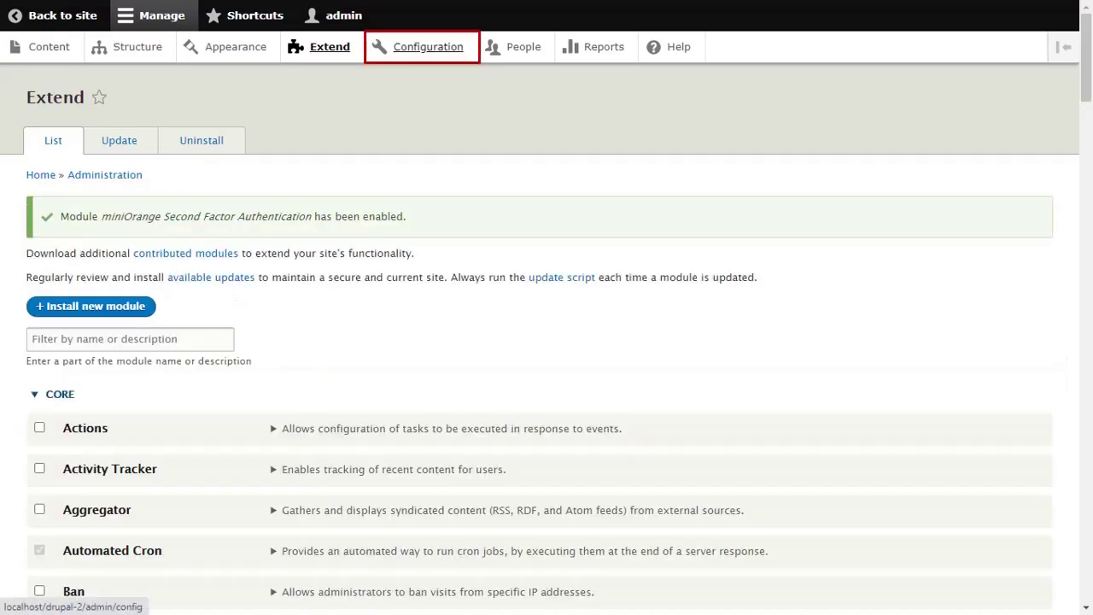
Step: Select OTP Over SMS and EMAIL under miniOrange Setup Two-Factor and begin its configuration
click(438, 52)
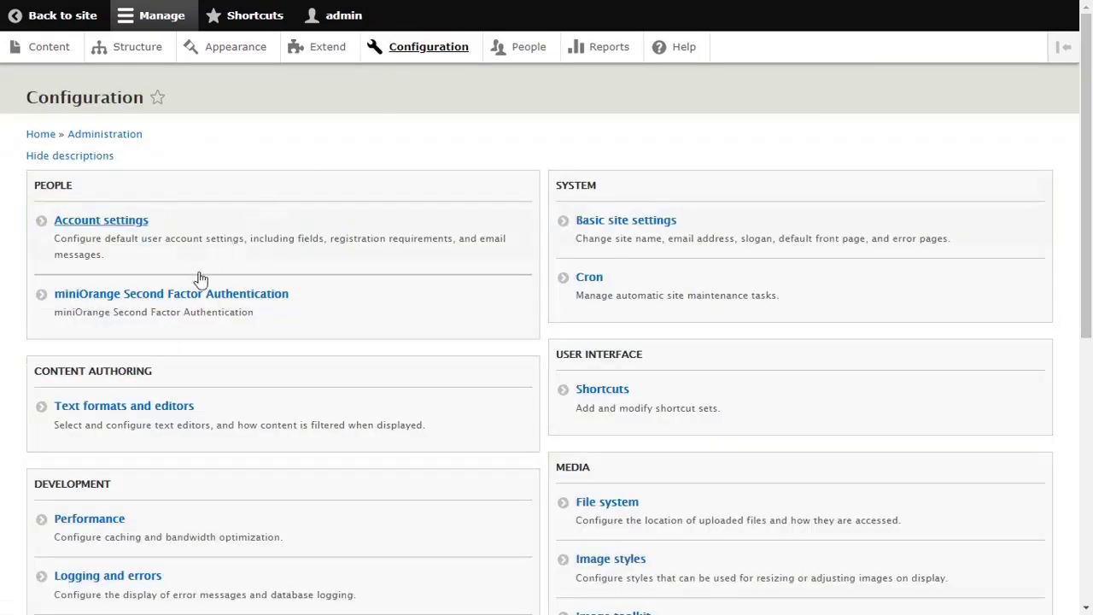
click(177, 295)
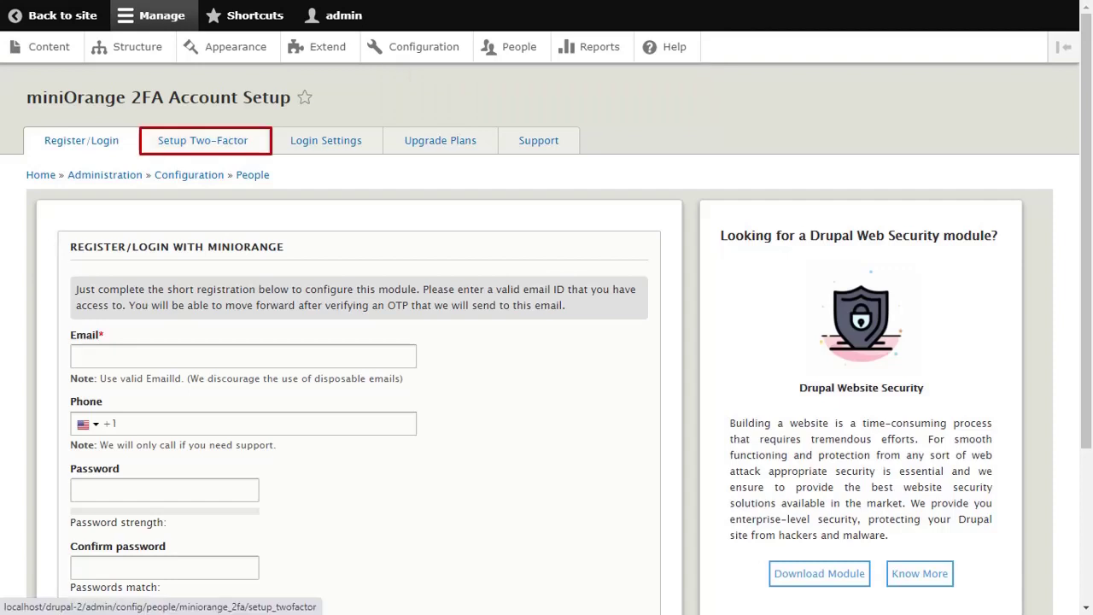
click(224, 144)
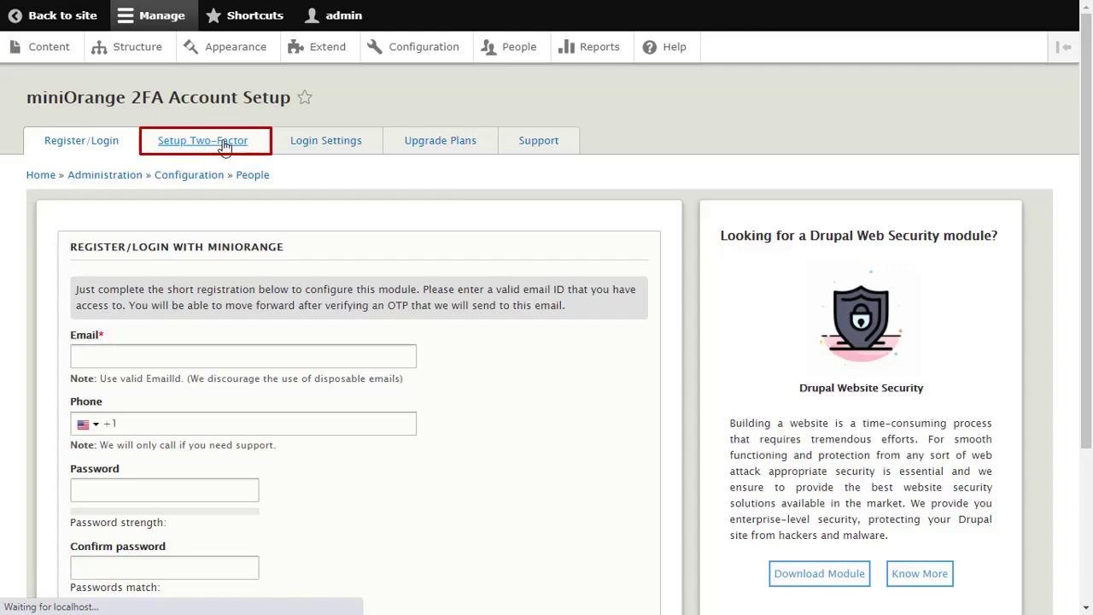
scroll(603, 366, down, 3)
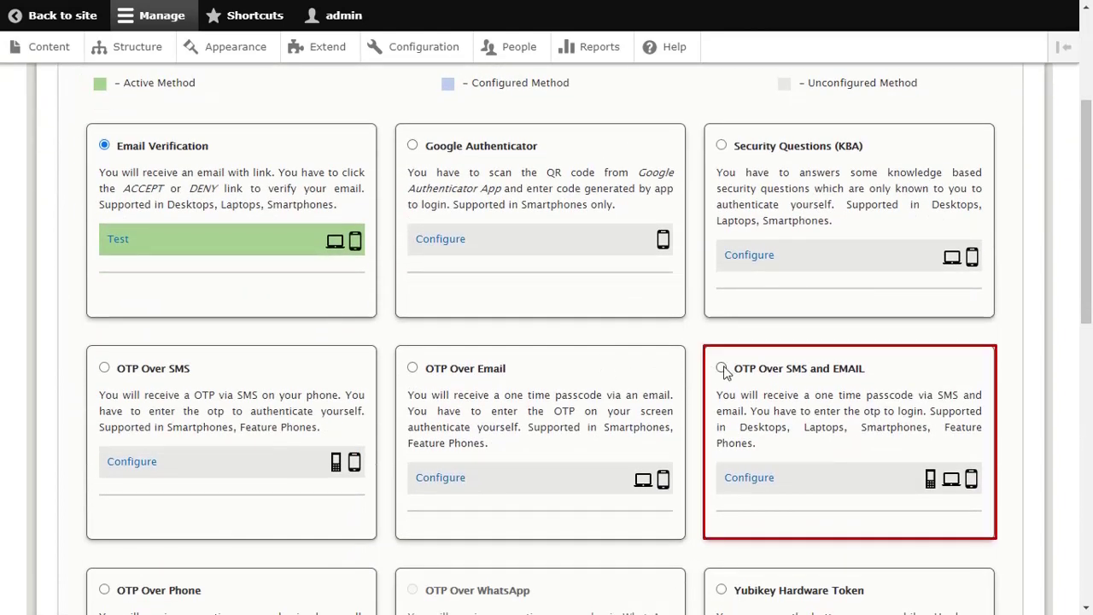
click(722, 368)
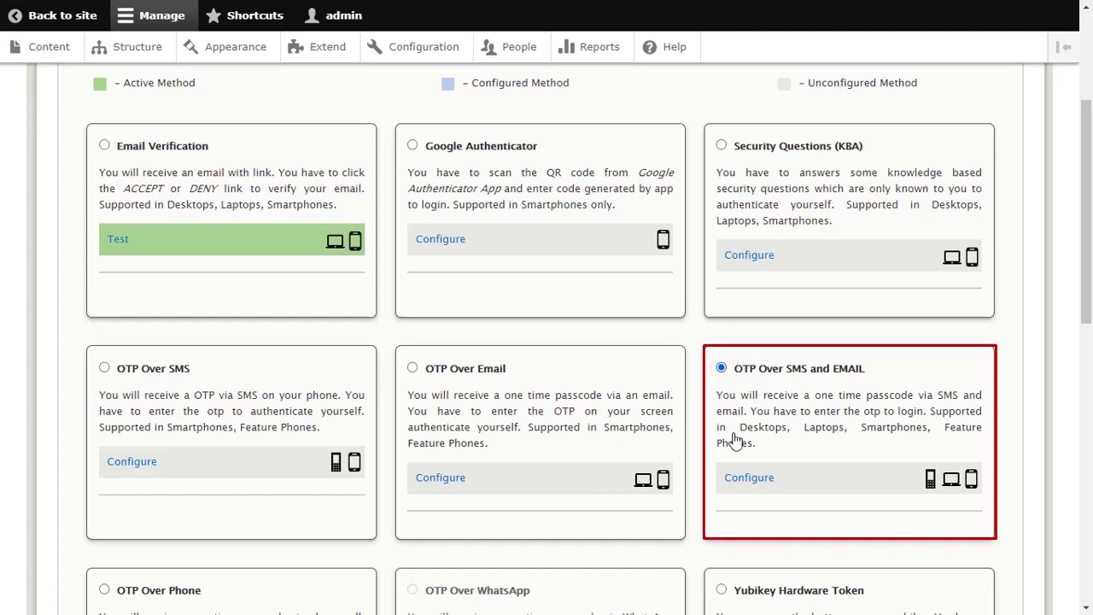
click(748, 478)
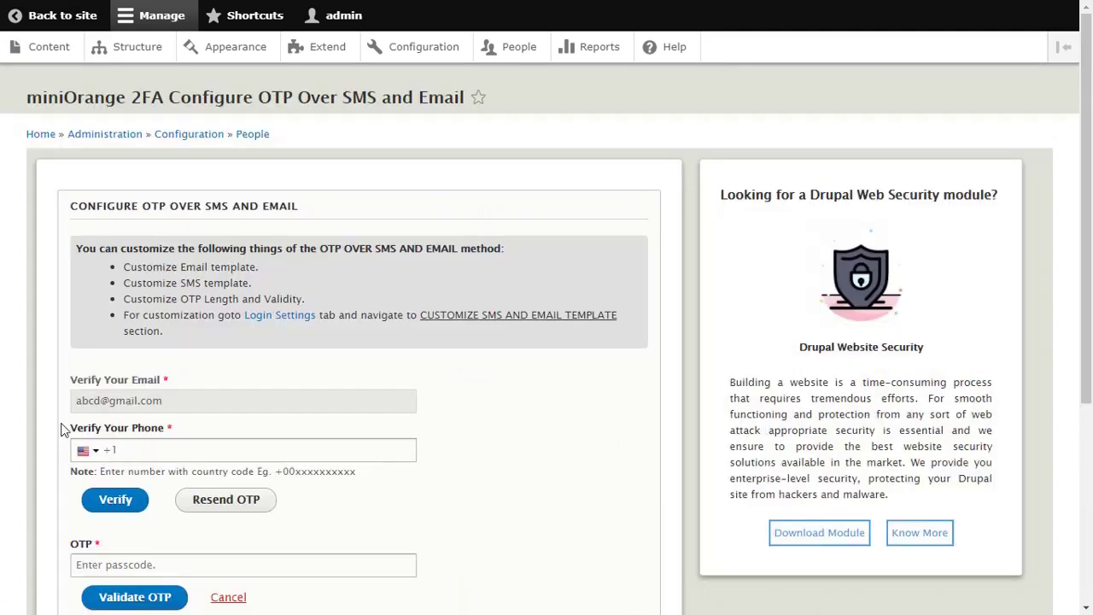
Step: Enter the phone number with India (+91) country code and send the one-time passcode
click(99, 458)
click(98, 453)
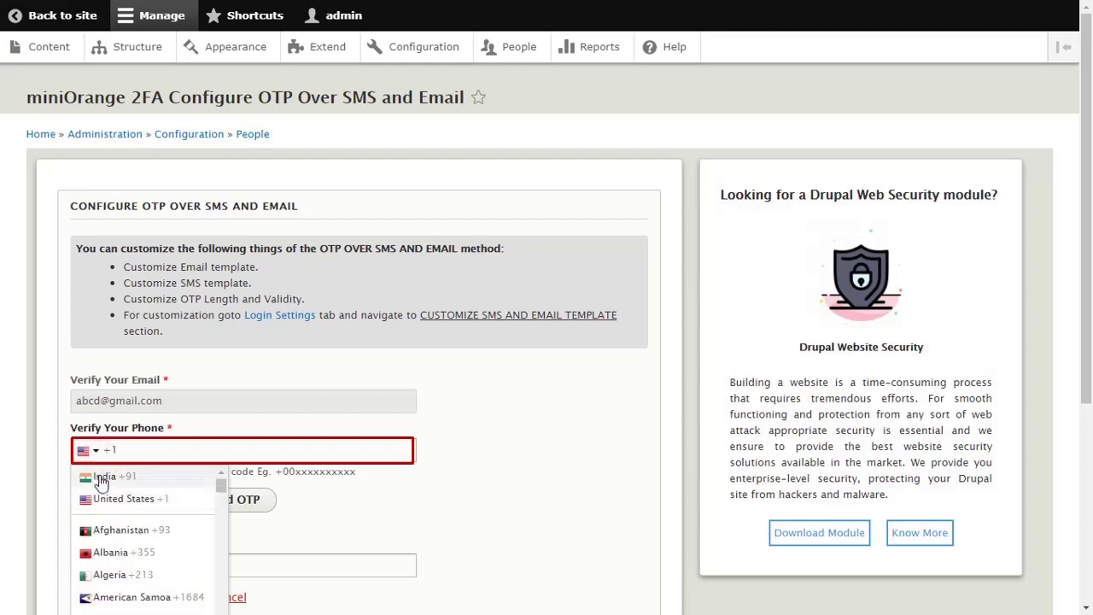
click(100, 478)
text(9)
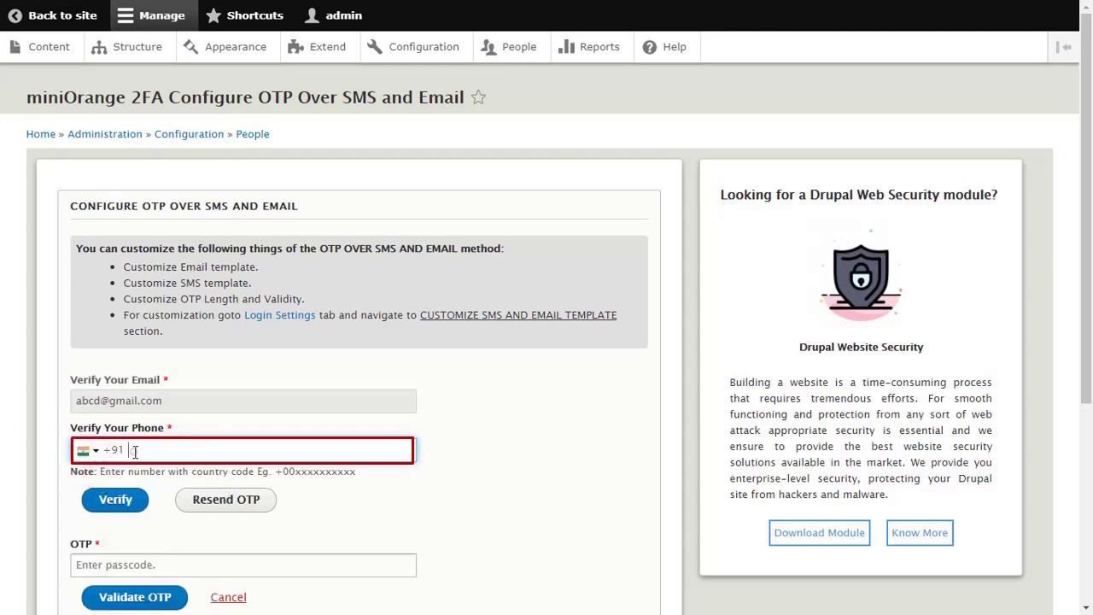
text(8************20)
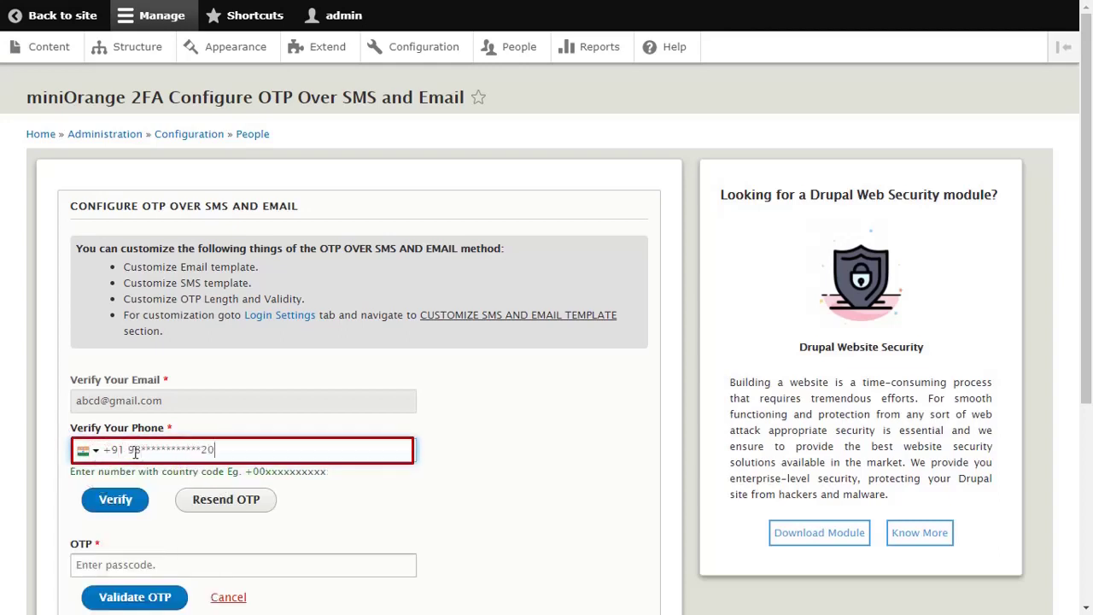
click(126, 501)
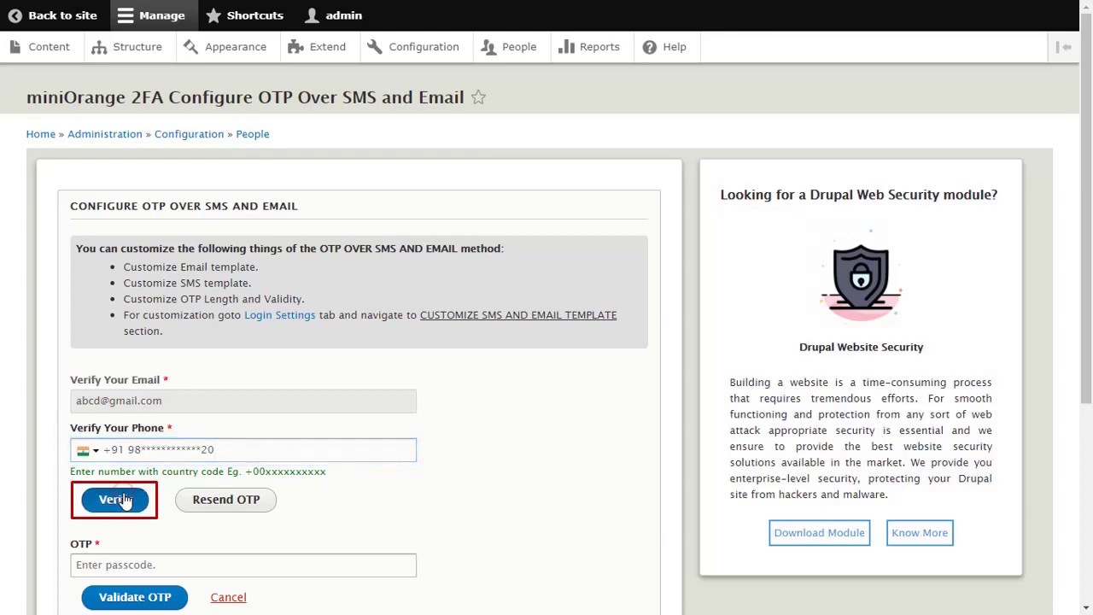
Step: Enter the received one-time passcode and validate it
scroll(285, 246, down, 3)
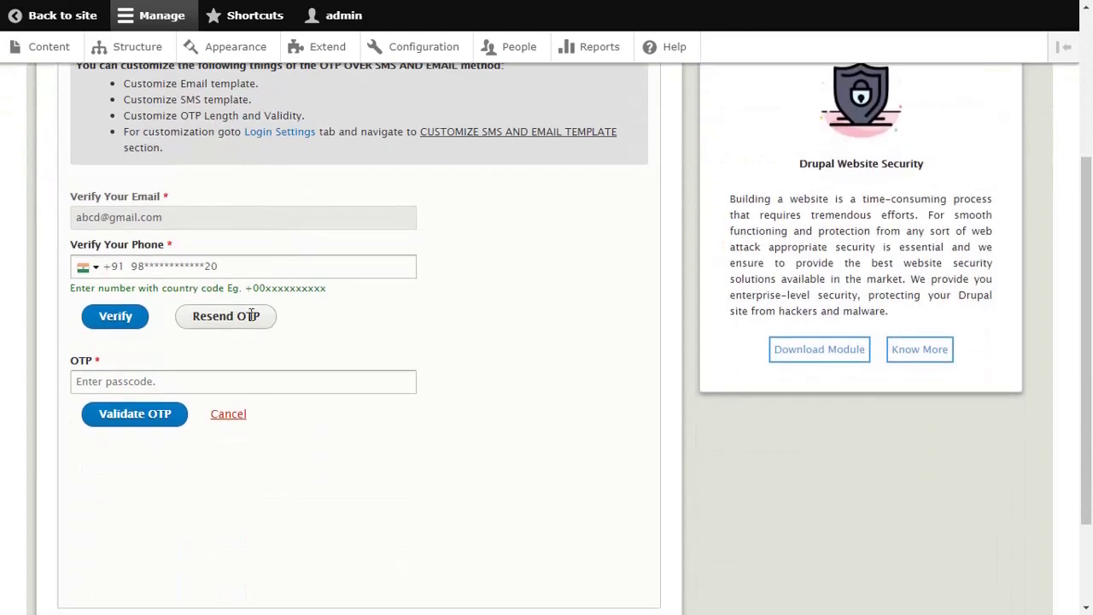
click(190, 376)
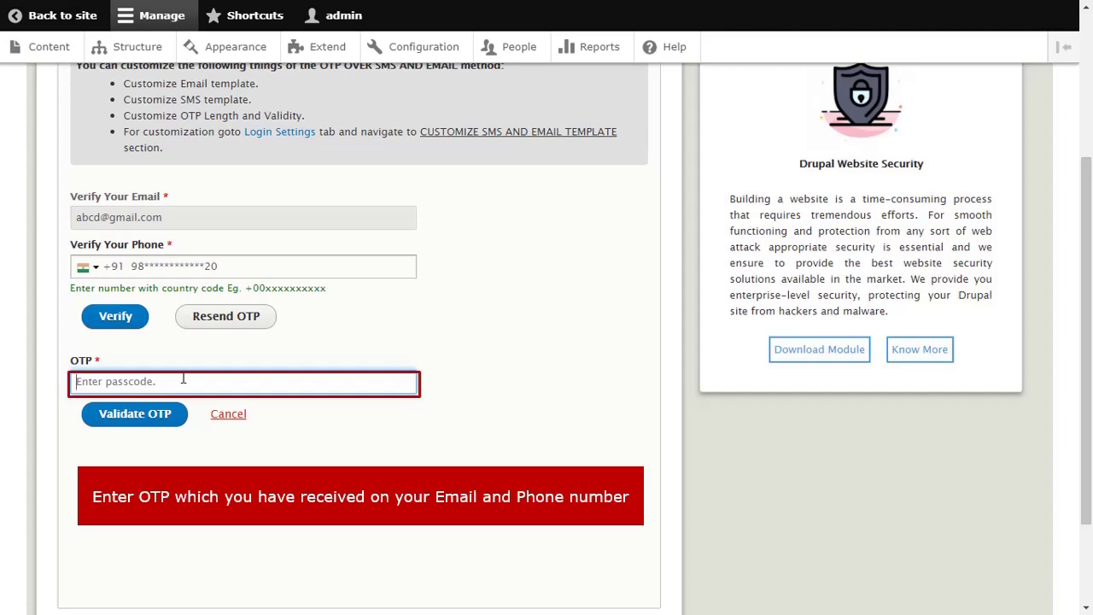
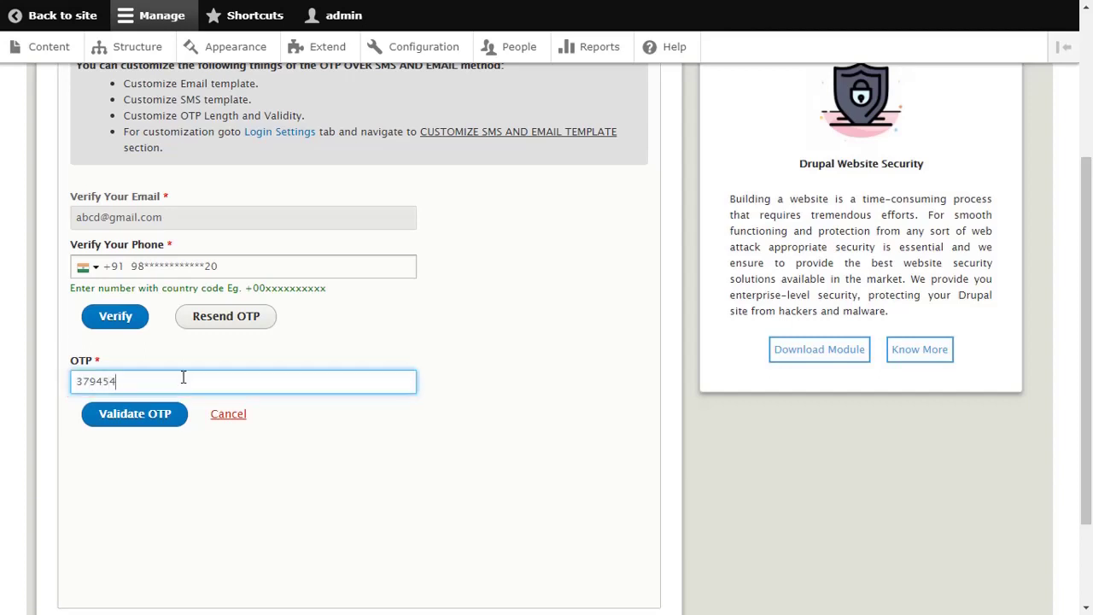
click(148, 418)
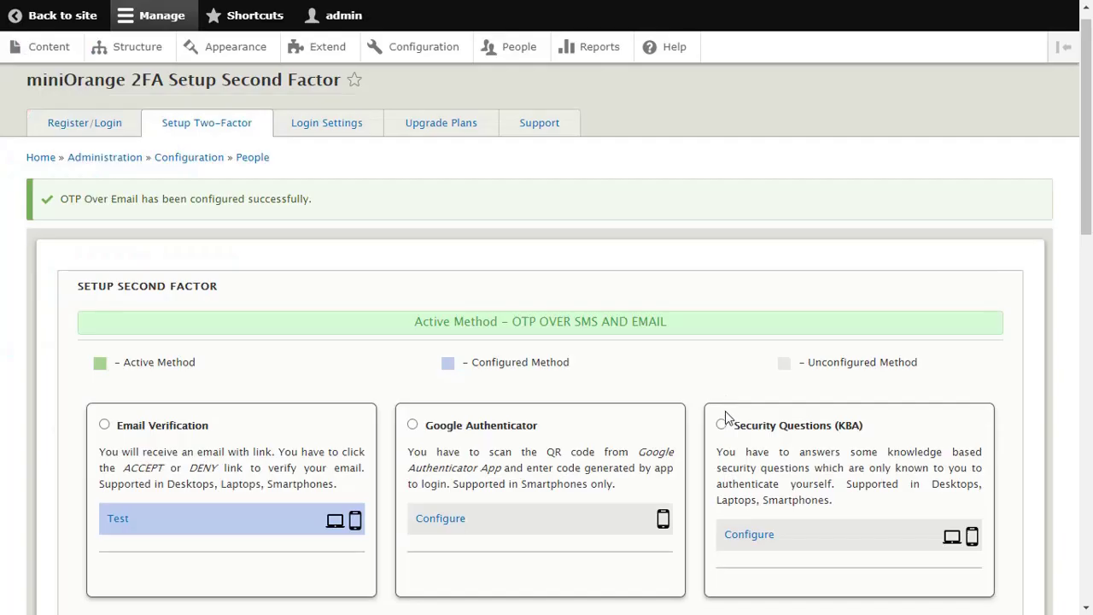
click(721, 425)
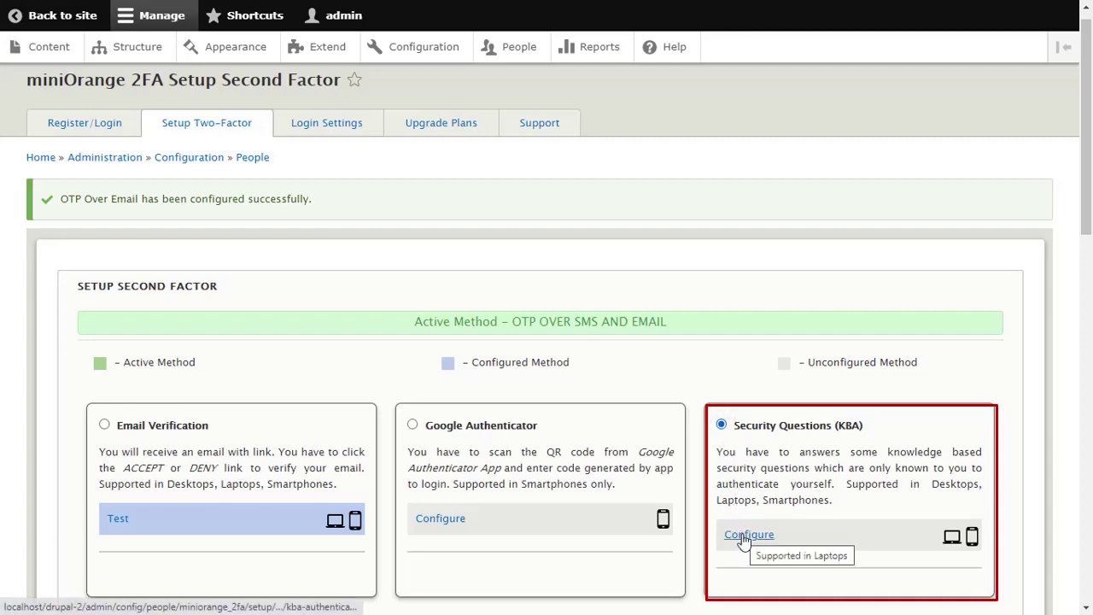
click(744, 535)
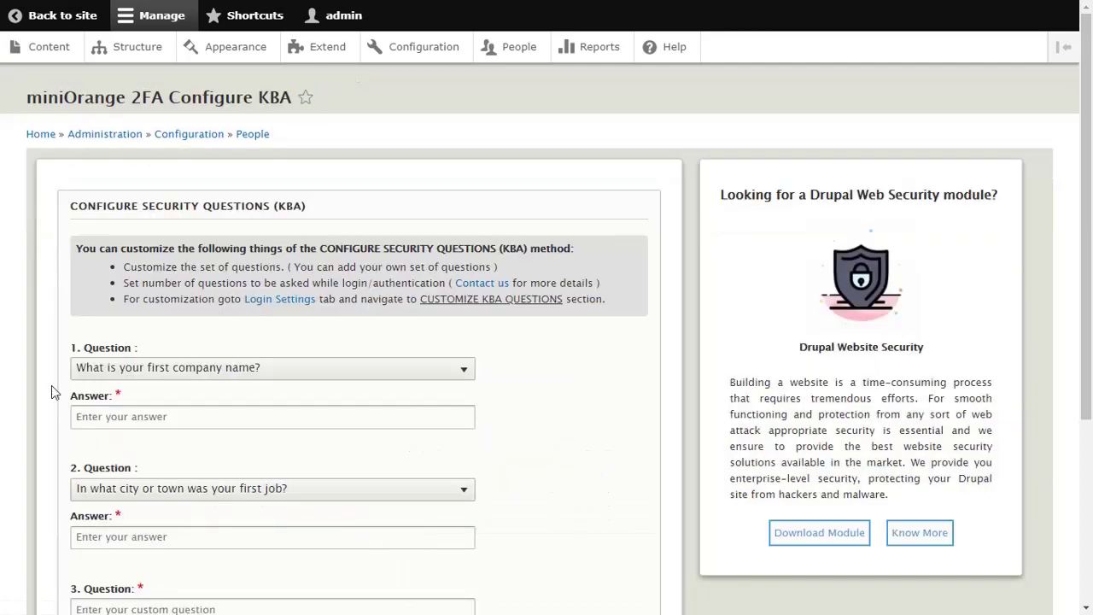
click(81, 417)
click(83, 534)
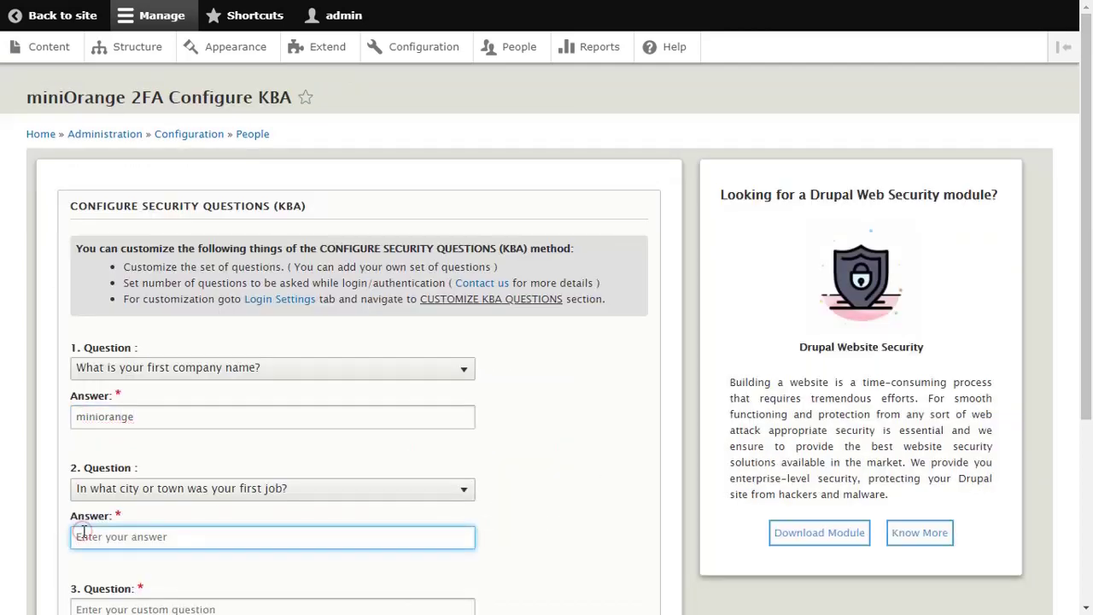
Step: Add a custom third question 'What is your name' with its answer and save the KBA setup
scroll(94, 495, down, 2)
click(103, 449)
text(What is your name?)
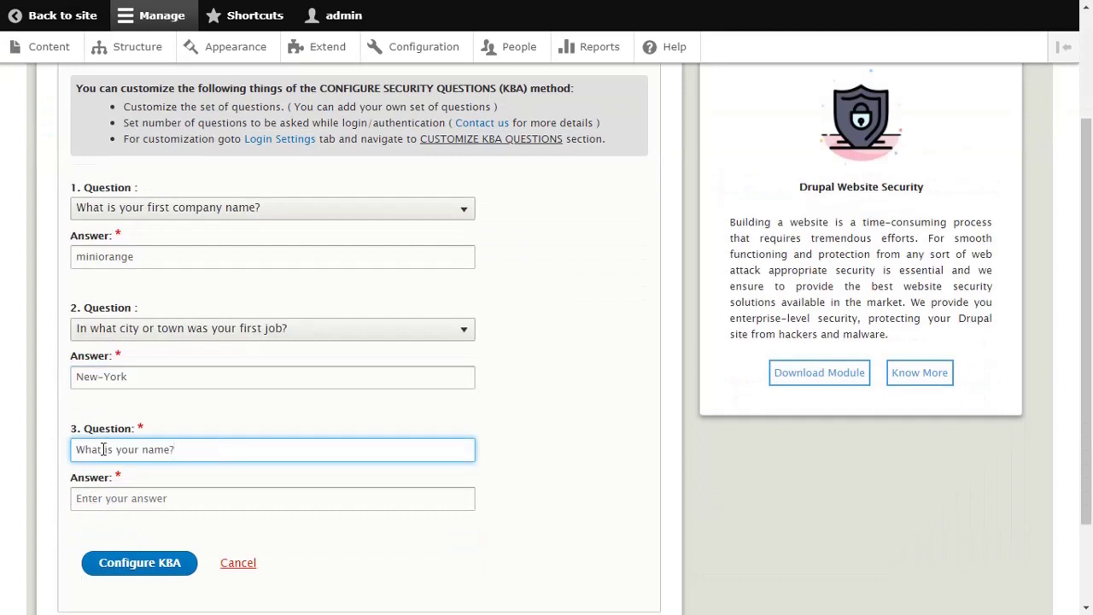
click(89, 498)
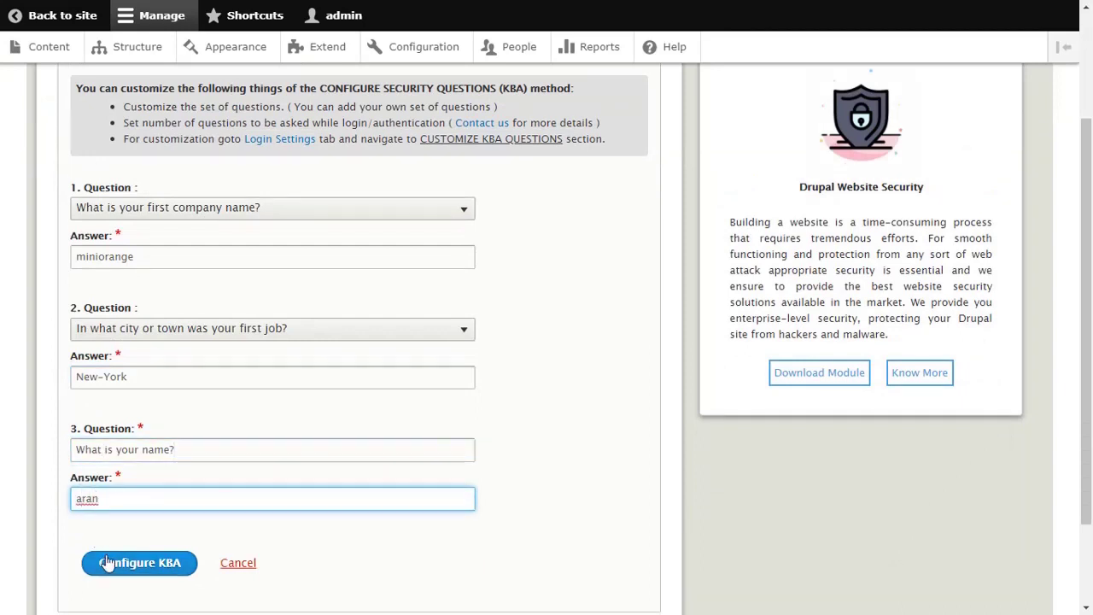
click(113, 565)
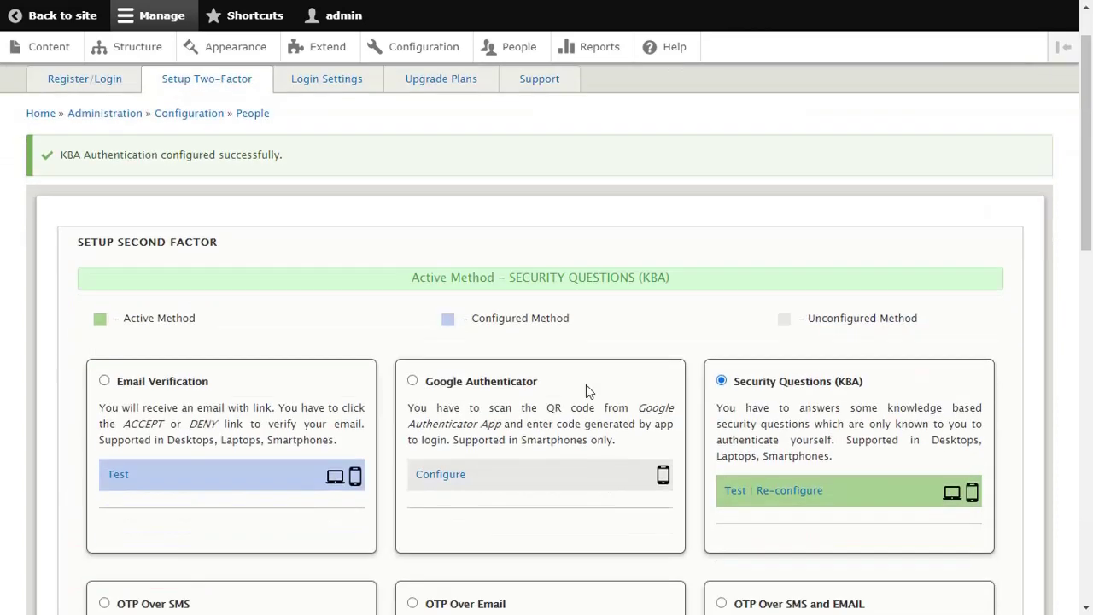
Step: Reselect OTP Over SMS and EMAIL as the active method and save configurations
scroll(586, 384, down, 3)
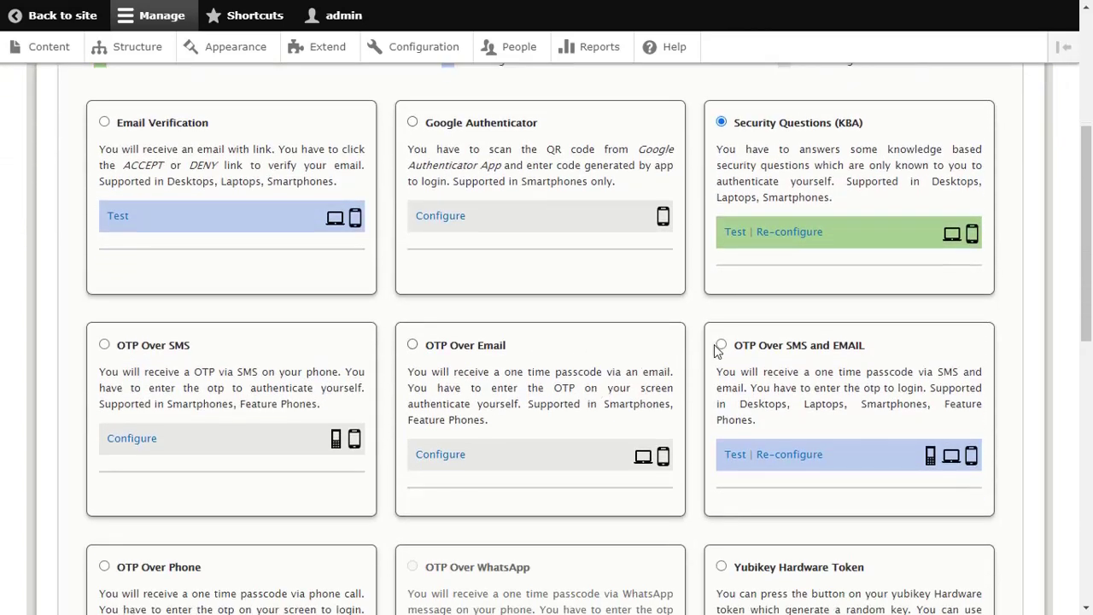
click(722, 345)
scroll(668, 356, down, 10)
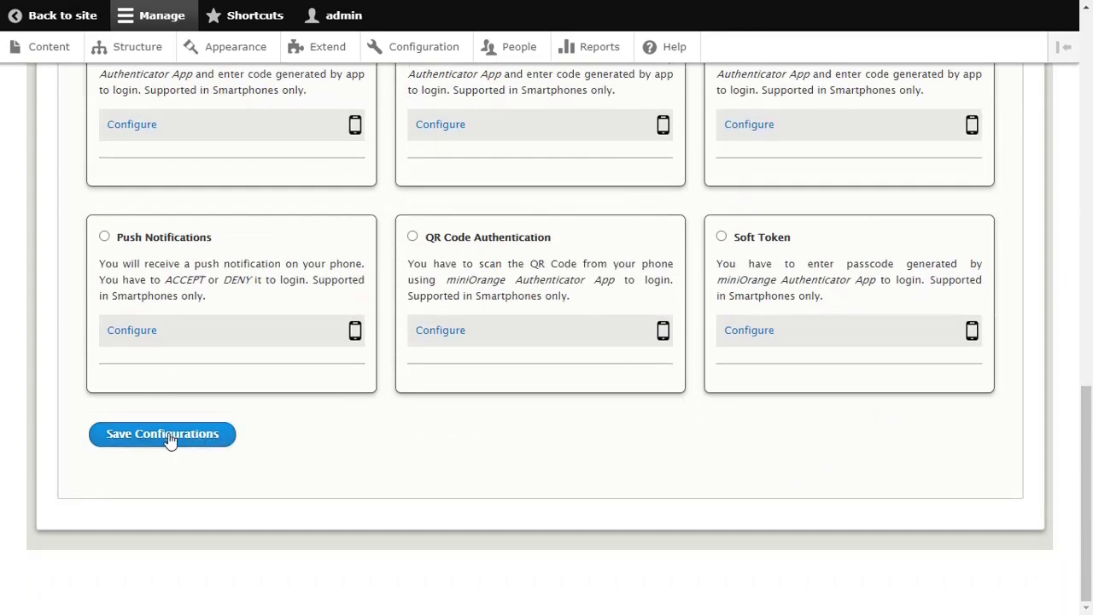
click(168, 437)
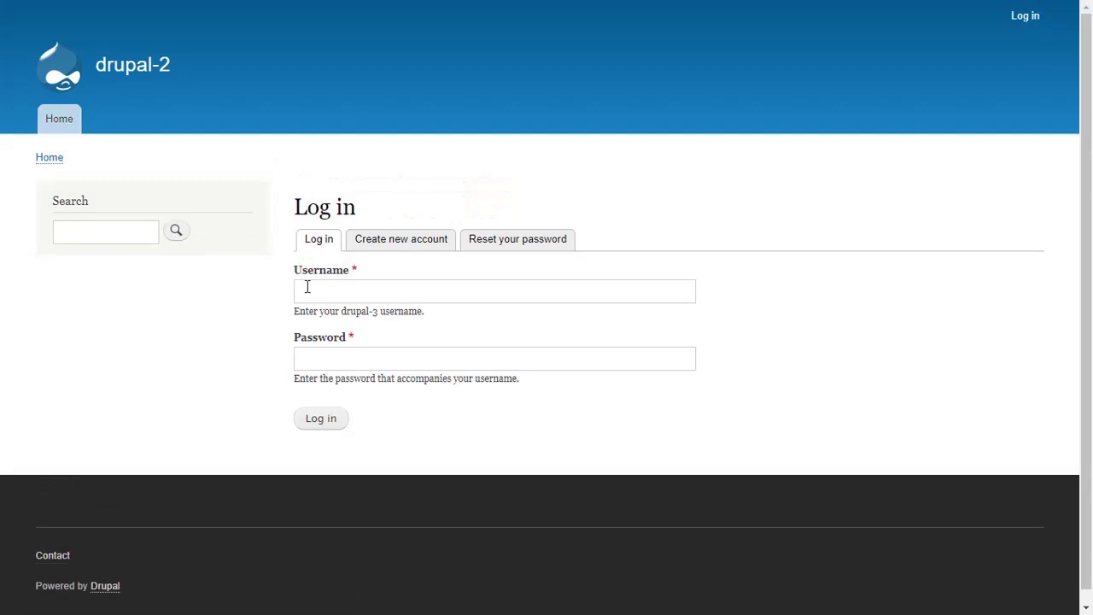
Step: Log in with username 'admin' and the account password
click(308, 287)
text(admi)
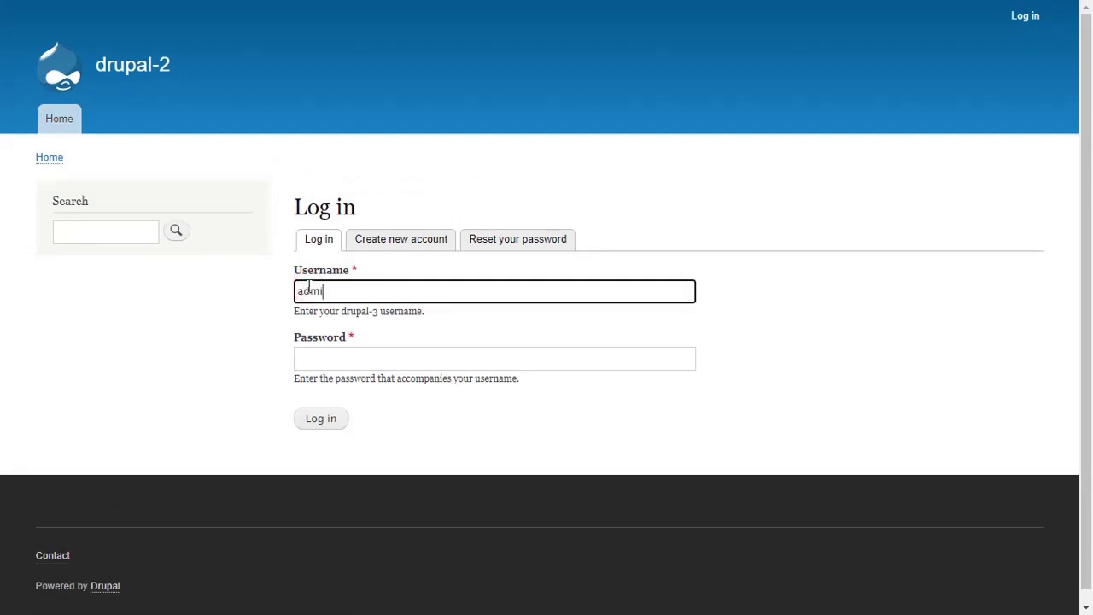
text(n)
click(314, 363)
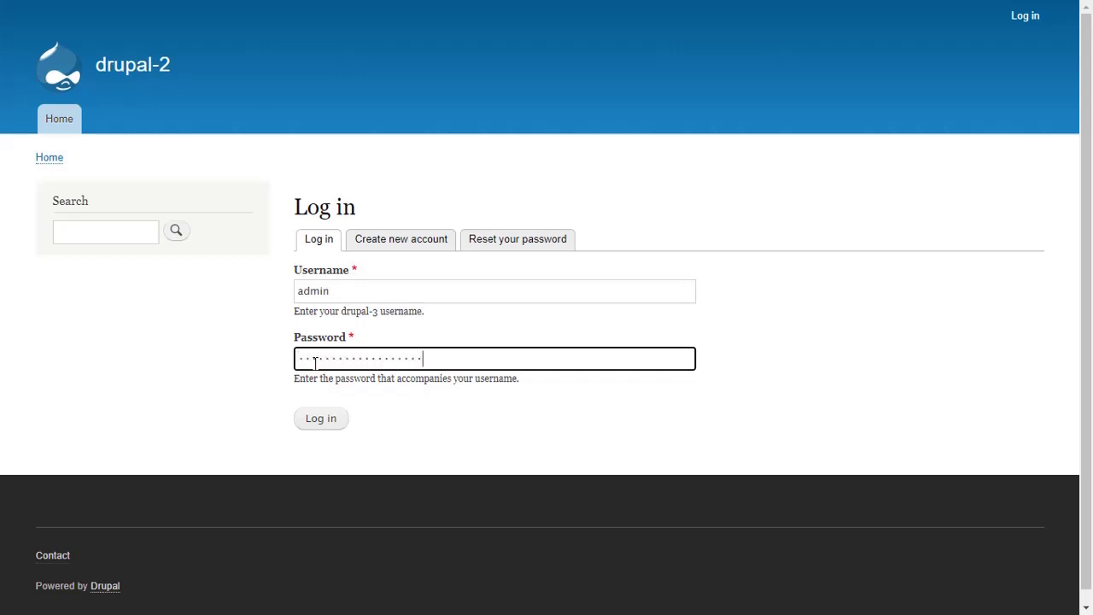
text(***)
click(321, 420)
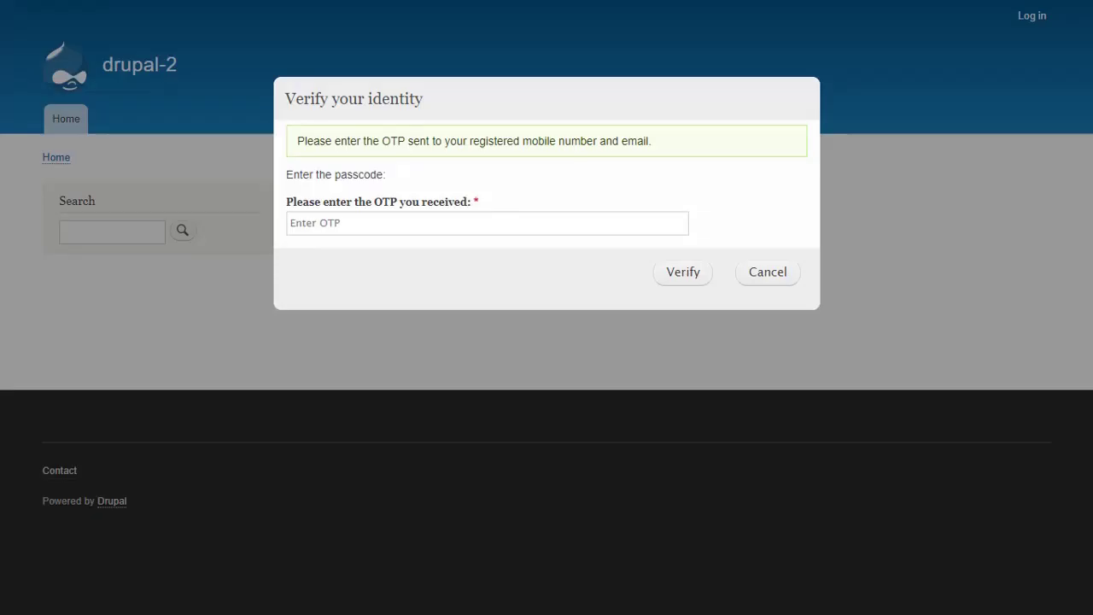
Step: Enter the received OTP in the Verify your identity dialog and verify it
click(303, 219)
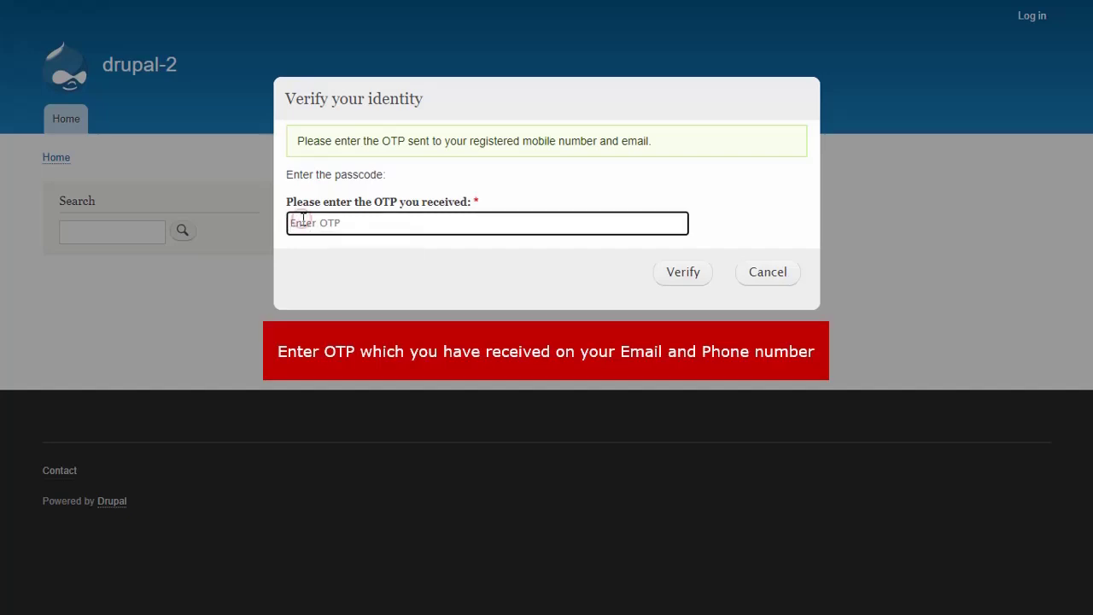
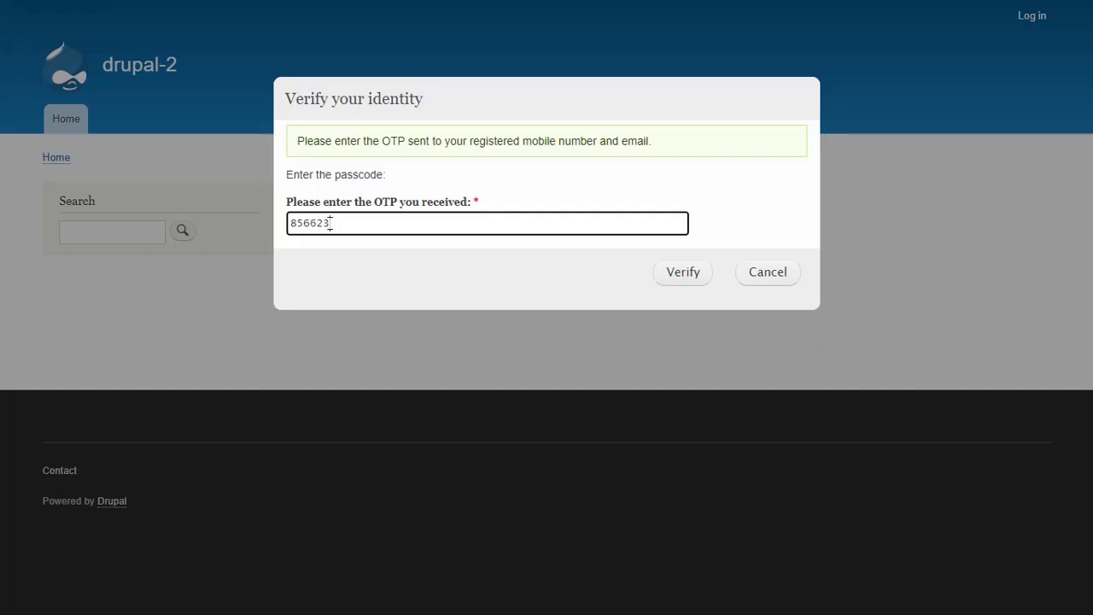
click(681, 273)
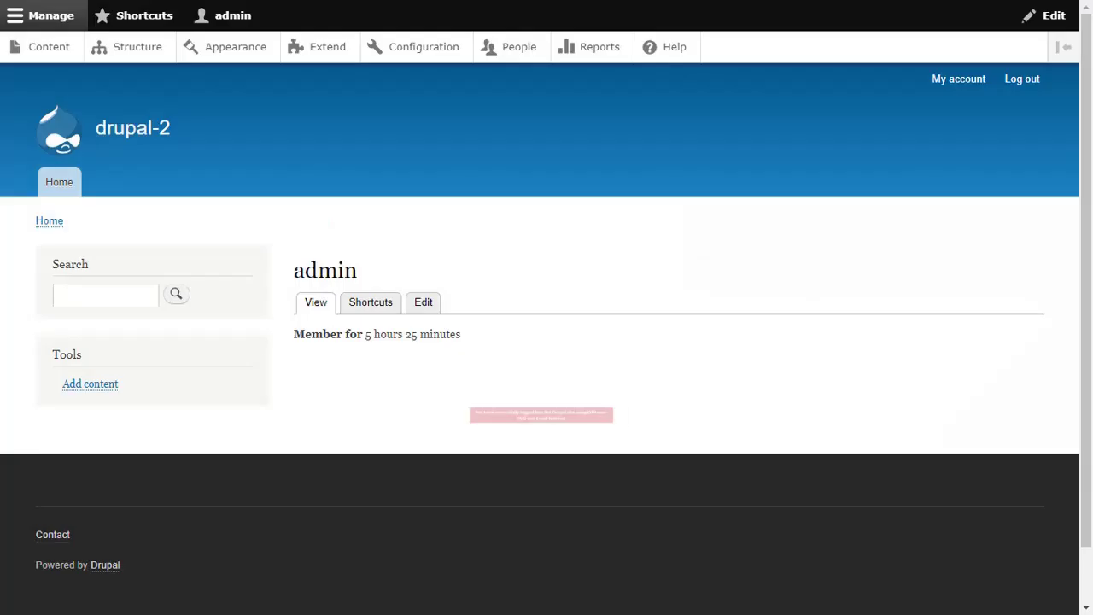